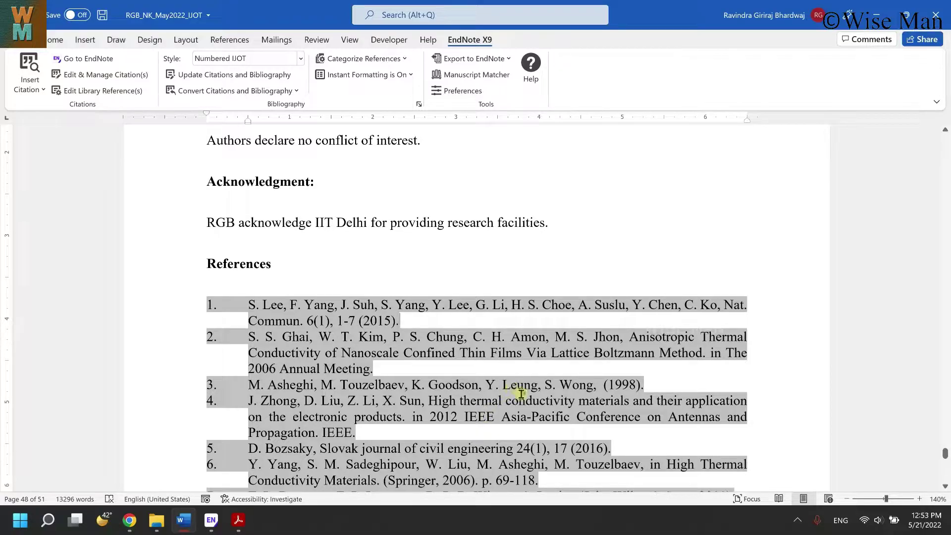
# Scroll the bibliography to references 7–13 and highlight entry 8, the Qiu reference lacking a journal
pyautogui.scroll(-2, 520, 392)
pyautogui.scroll(-2, 520, 395)
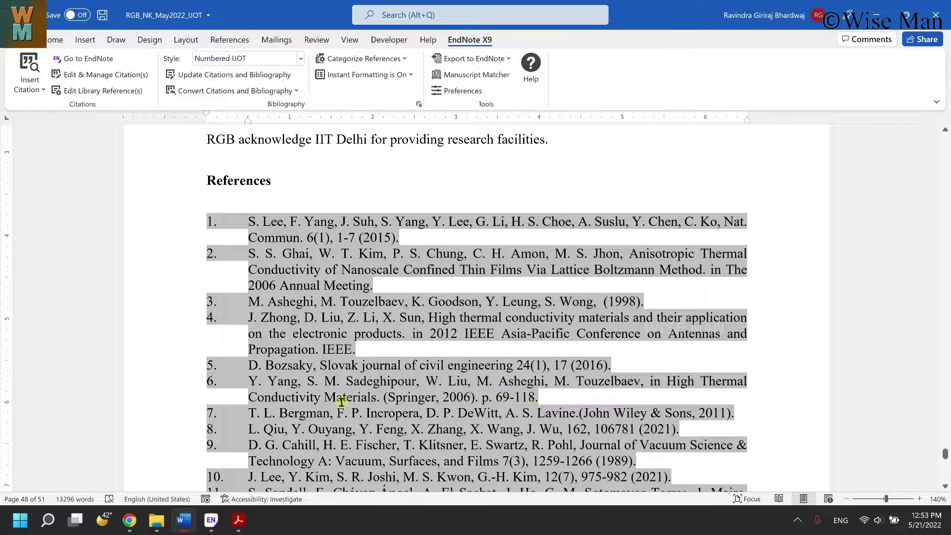
pyautogui.scroll(-2, 489, 372)
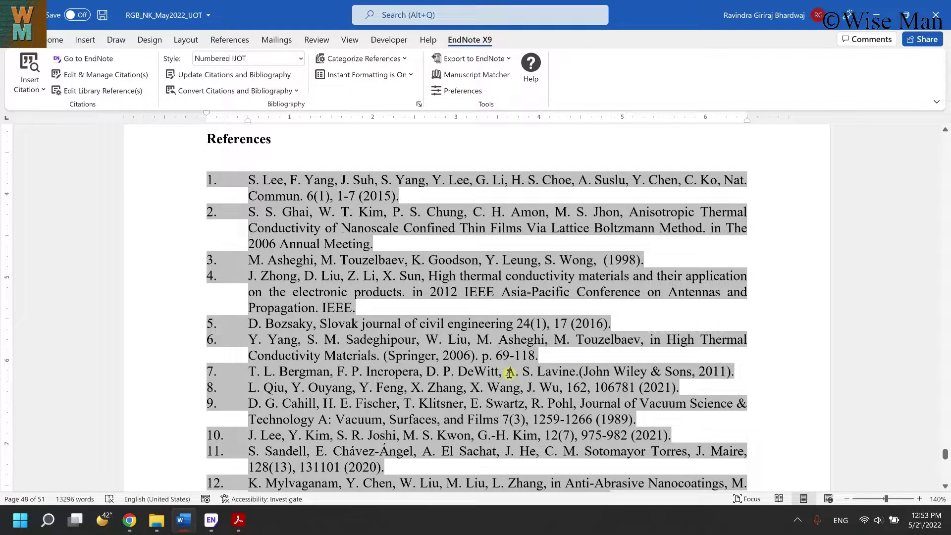
pyautogui.scroll(-2, 641, 350)
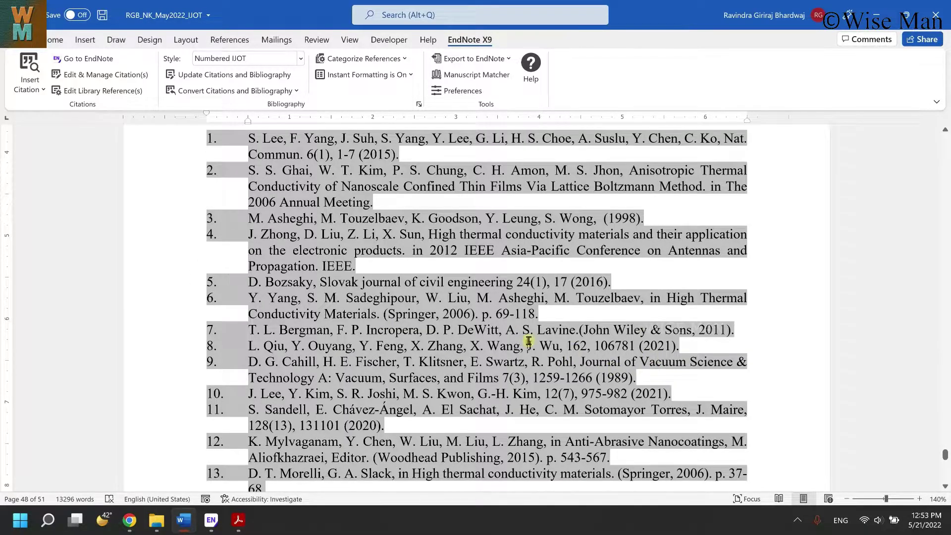
pyautogui.moveTo(249, 345); pyautogui.dragTo(677, 346)
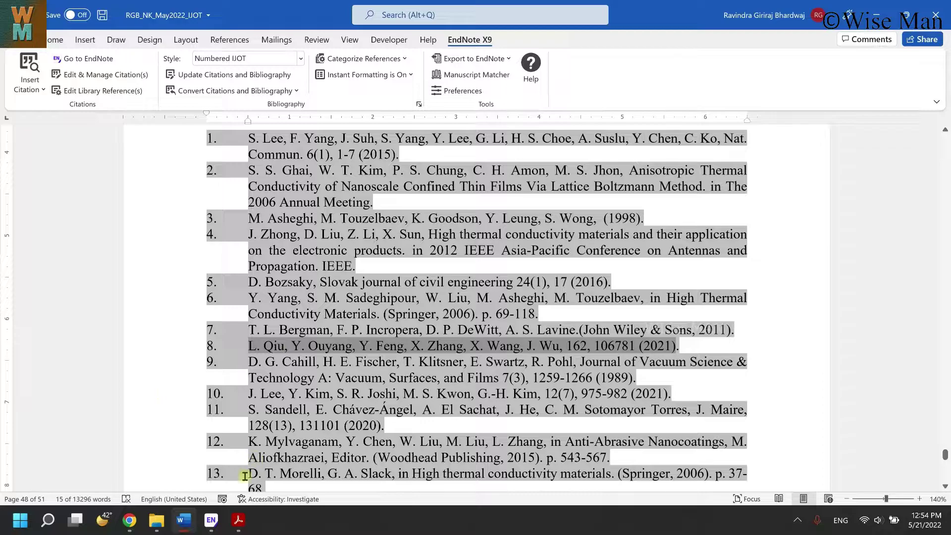
# In the EndNote library, select the 2021 Qiu reference and check that its Journal field is empty
pyautogui.click(211, 519)
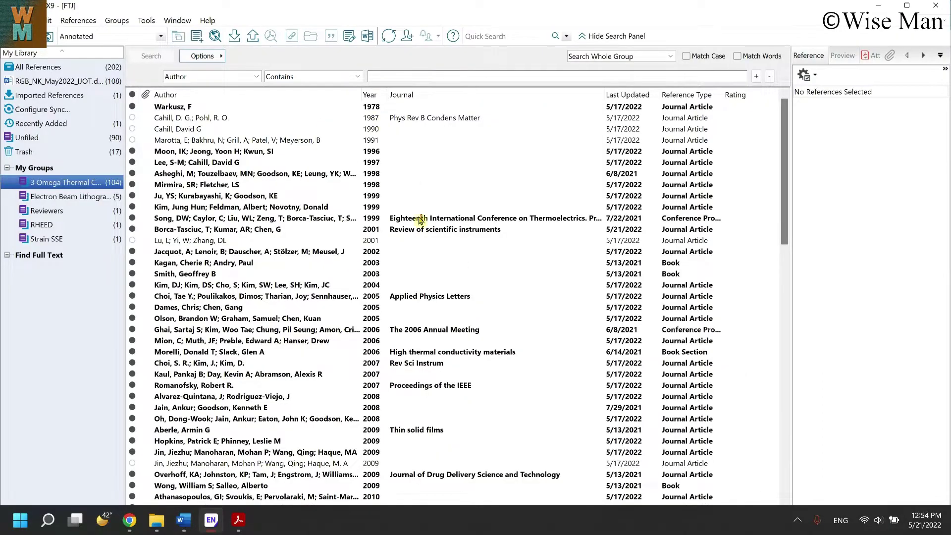
pyautogui.scroll(-20, 505, 315)
pyautogui.scroll(-2, 371, 501)
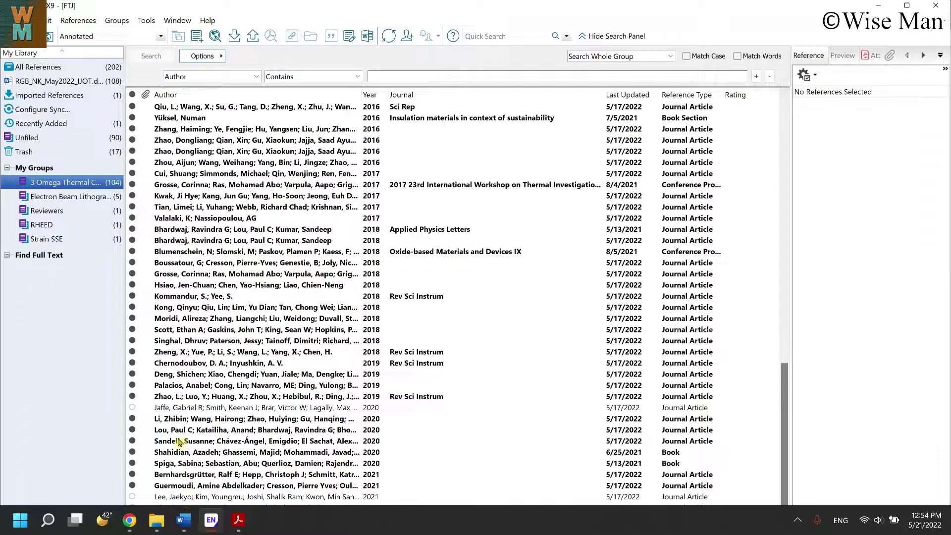
pyautogui.scroll(-1, 183, 426)
pyautogui.click(232, 475)
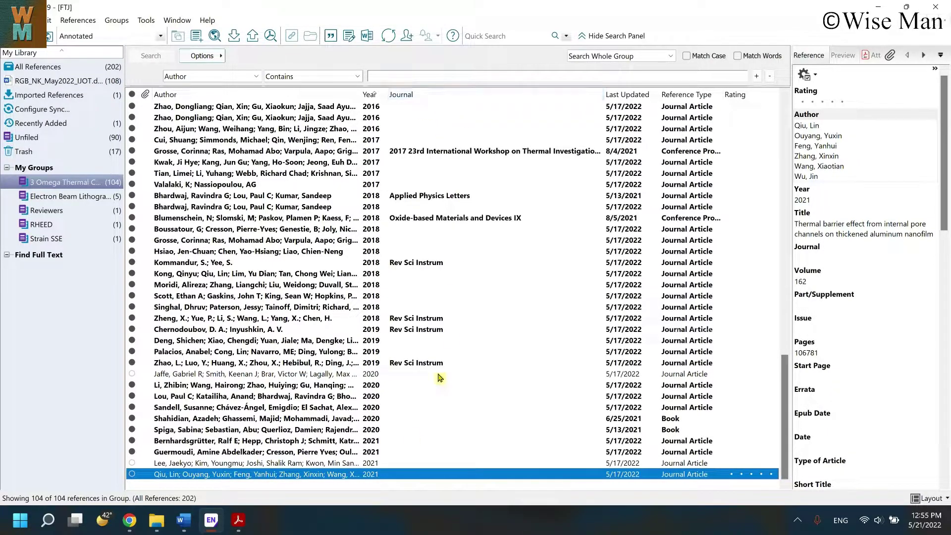
pyautogui.click(814, 256)
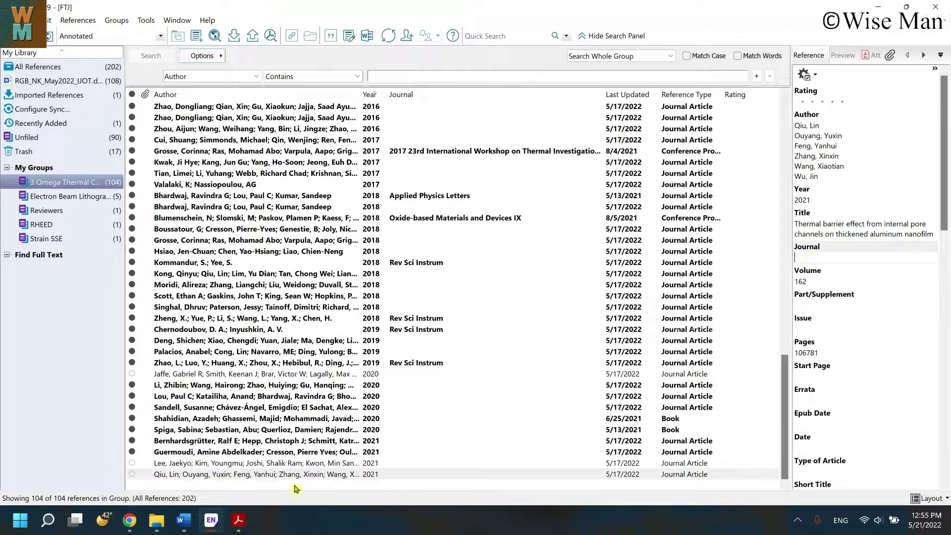
# Copy the full title of the 2021 Qiu reference from the Reference panel
pyautogui.click(191, 524)
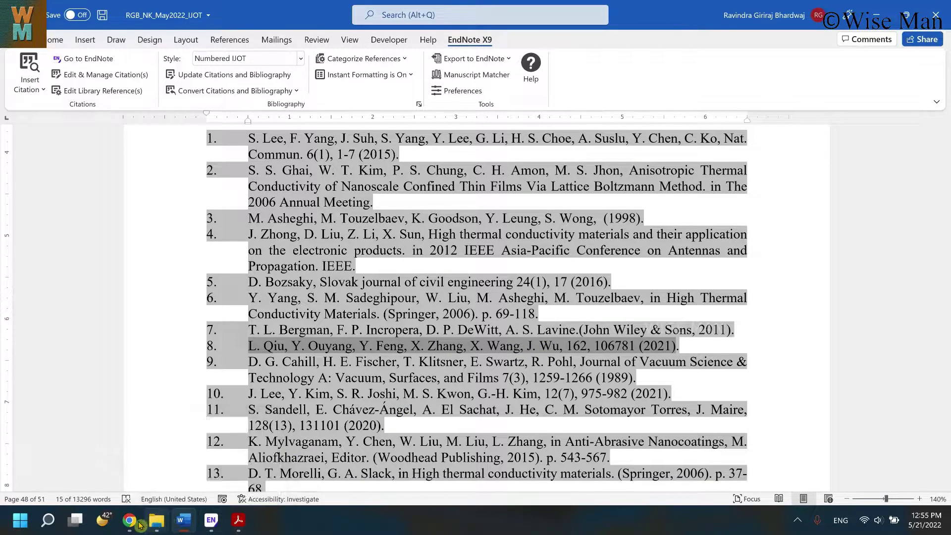
pyautogui.click(138, 522)
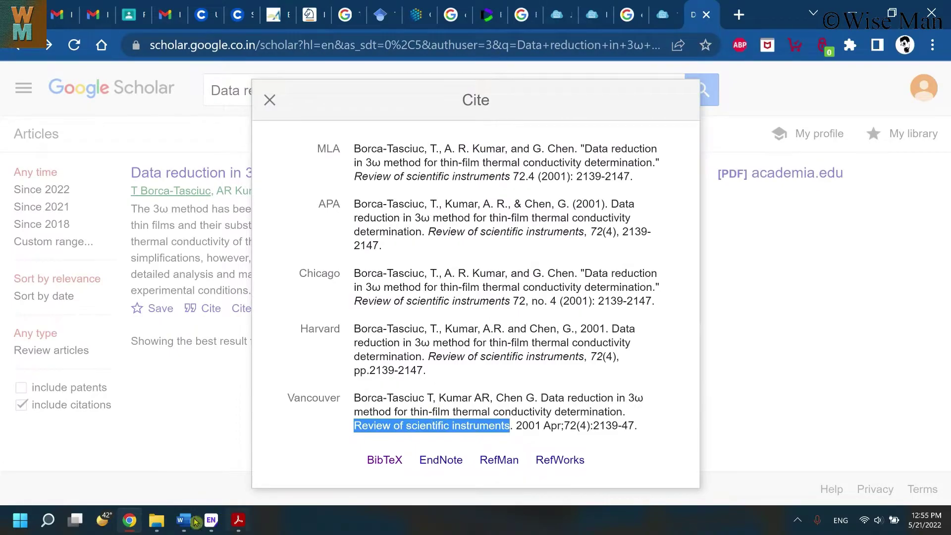
pyautogui.click(212, 520)
pyautogui.click(255, 475)
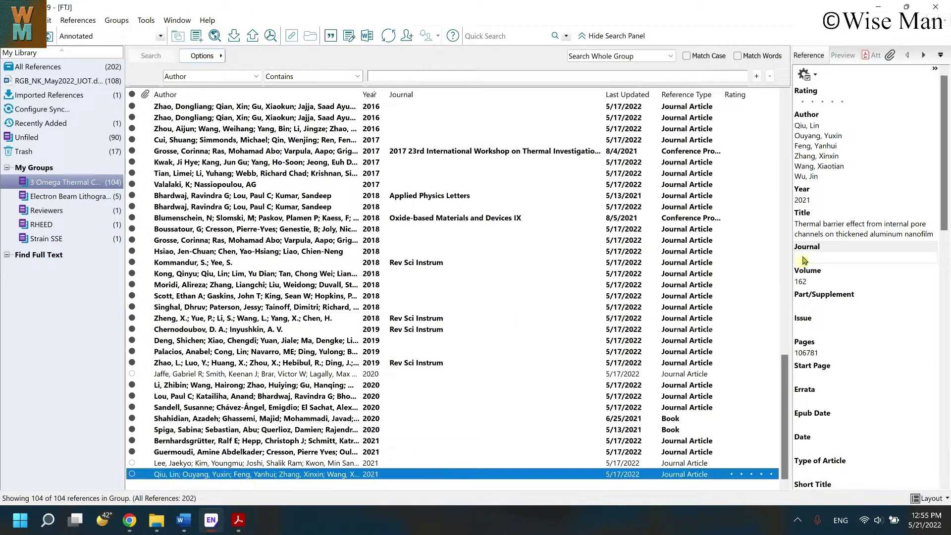
pyautogui.moveTo(794, 223); pyautogui.dragTo(933, 234)
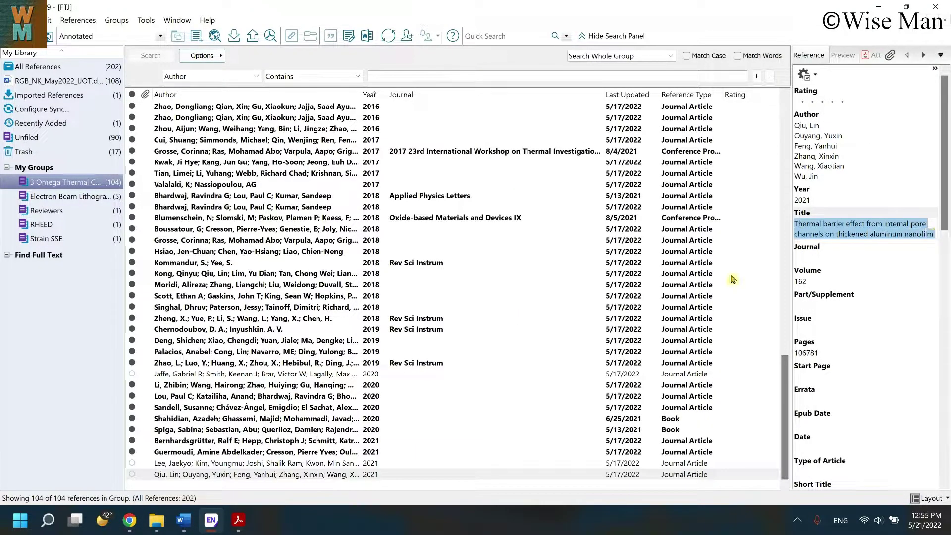
pyautogui.rightClick(837, 237)
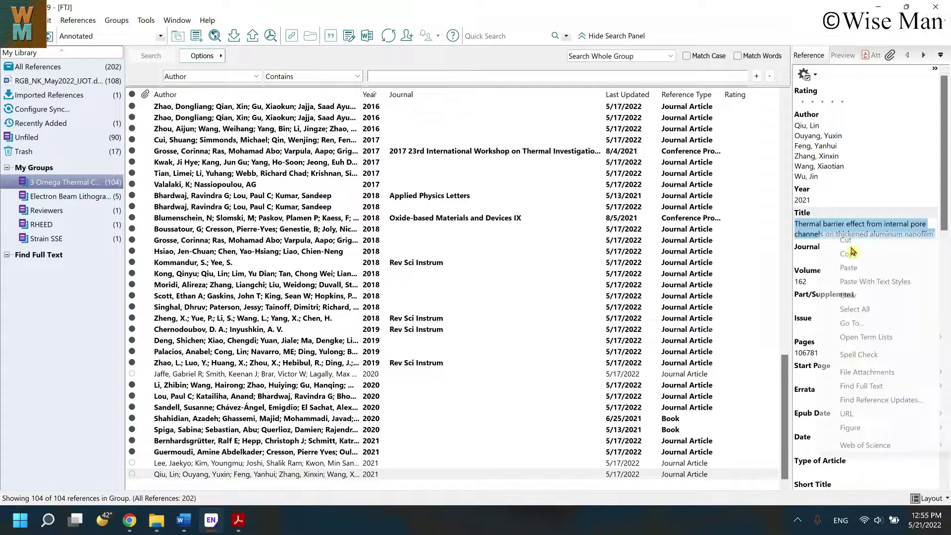
pyautogui.click(850, 253)
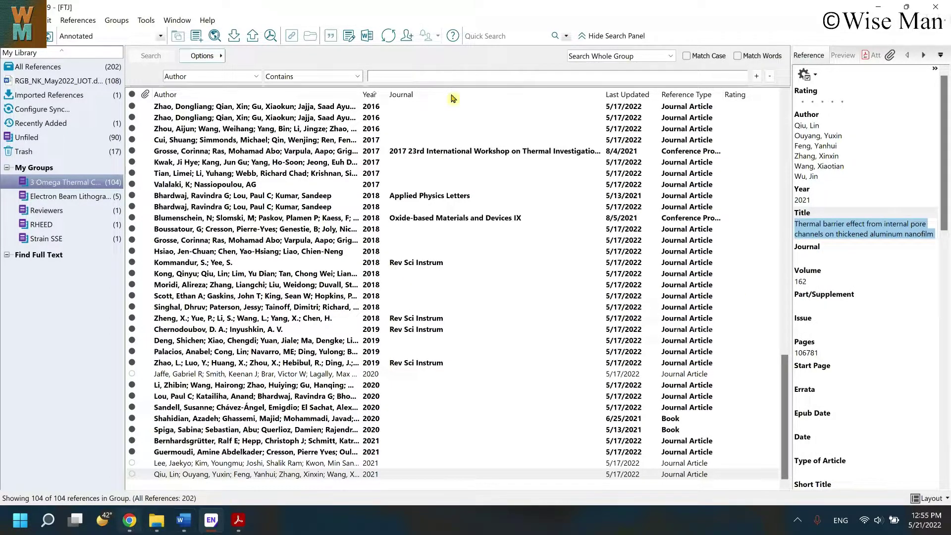
pyautogui.hotkey('alt', 'Tab')
# Search Google Scholar for the copied Qiu paper title
pyautogui.click(268, 99)
pyautogui.click(164, 99)
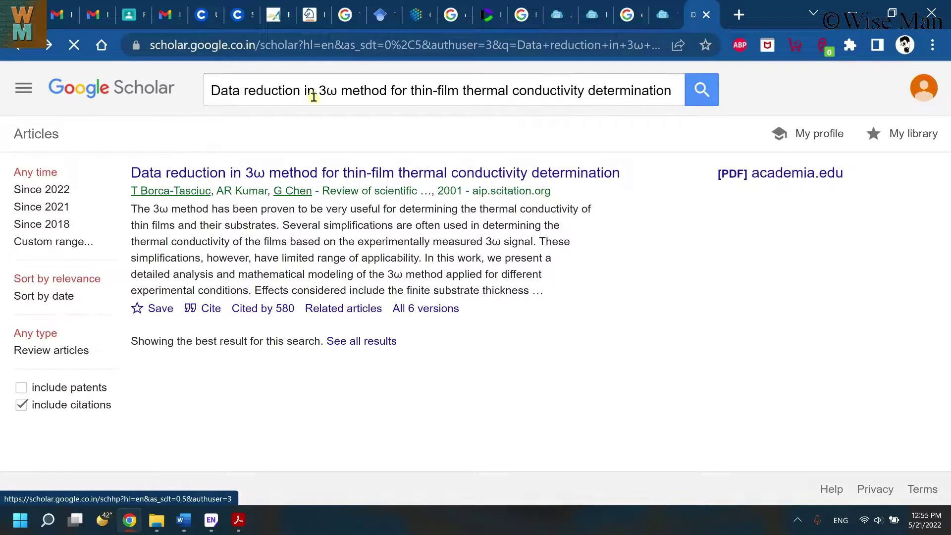
pyautogui.click(315, 233)
pyautogui.hotkey('ctrl', 'v')
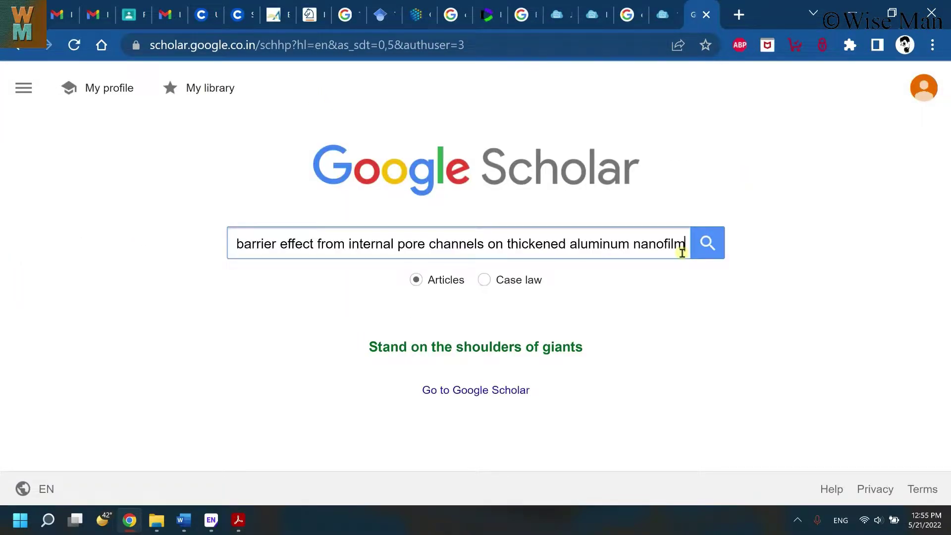
pyautogui.click(706, 245)
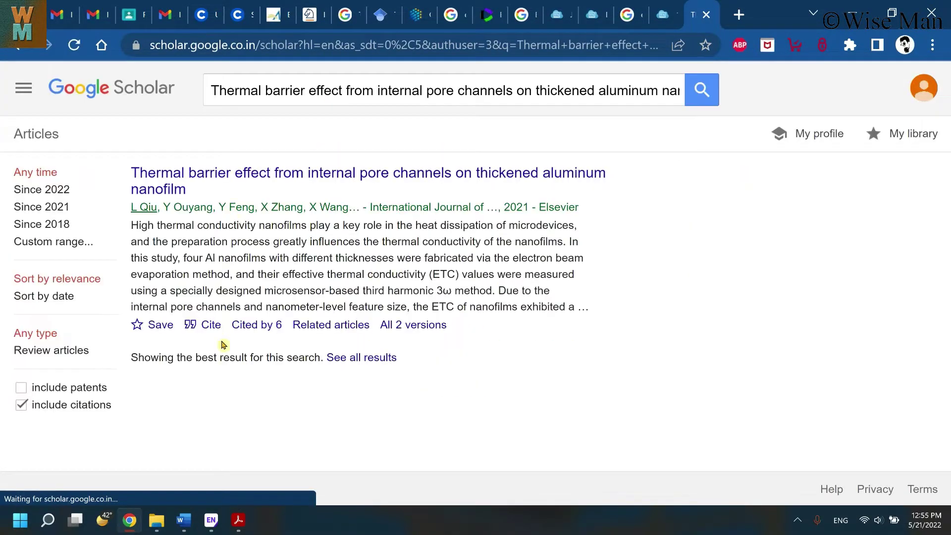
# Select 'International Journal of Thermal Sciences' in the result's Vancouver citation
pyautogui.click(193, 326)
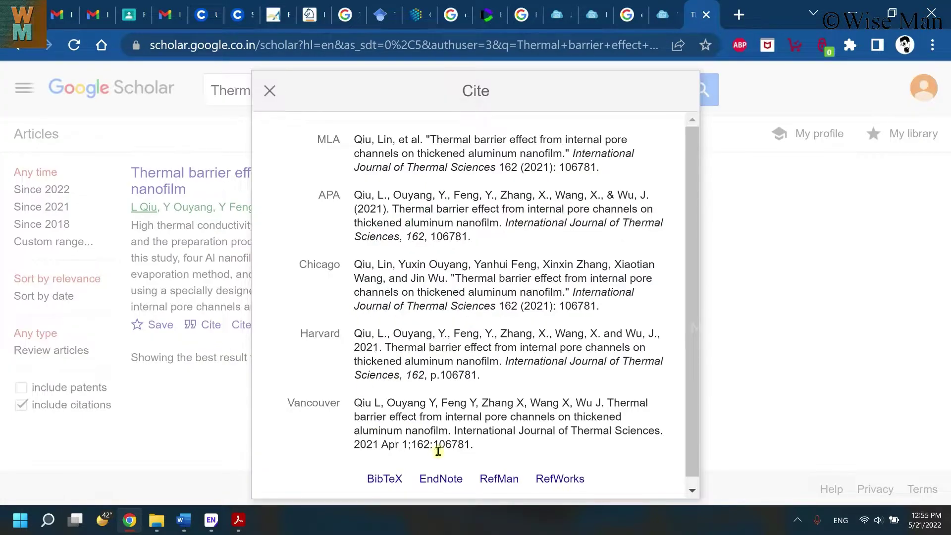
pyautogui.click(454, 427)
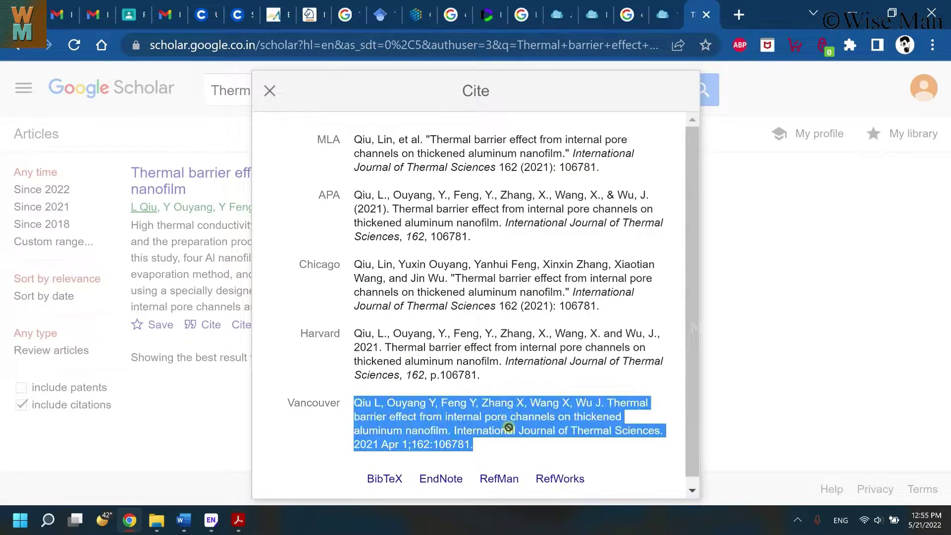
pyautogui.click(455, 429)
pyautogui.moveTo(455, 429); pyautogui.dragTo(658, 428)
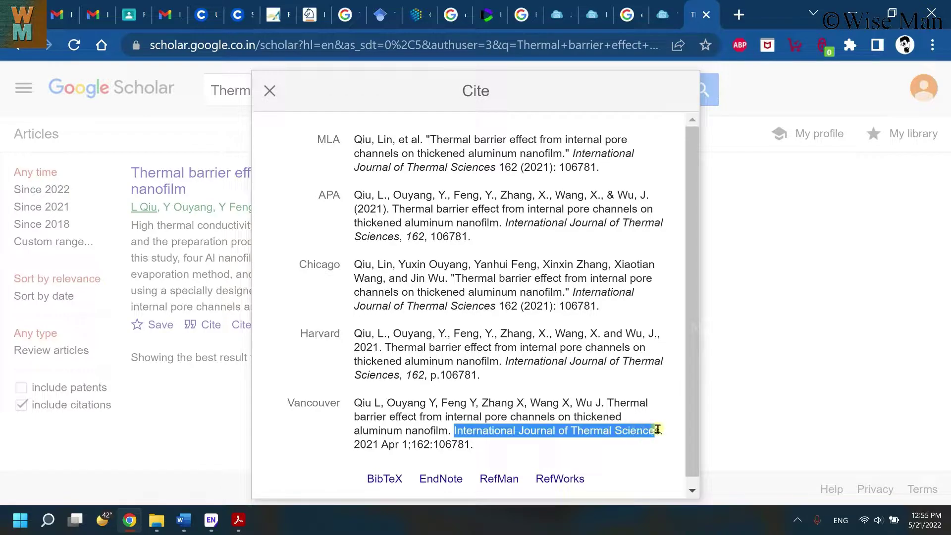
pyautogui.click(212, 519)
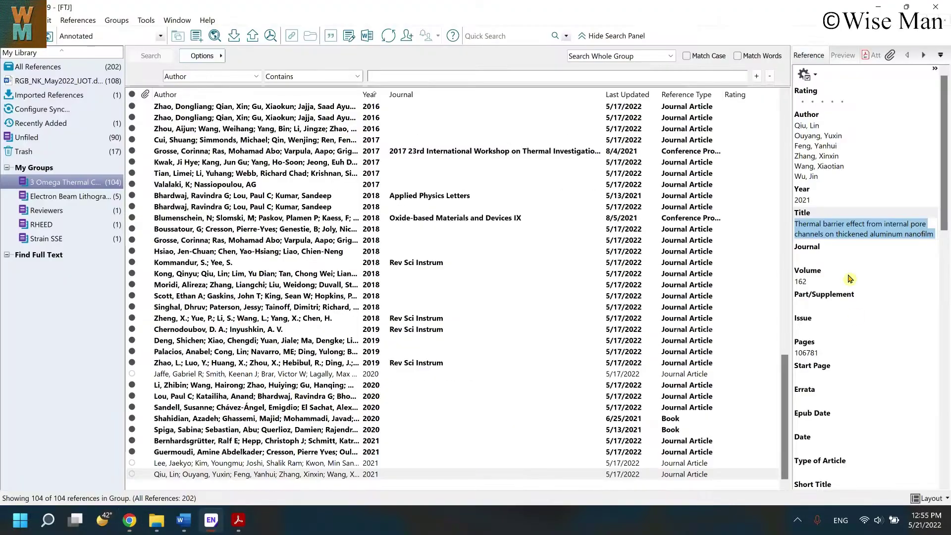
# Paste 'International Journal of Thermal Sciences' into the Qiu 2021 record's empty Journal field
pyautogui.click(848, 257)
pyautogui.hotkey('ctrl', 'v')
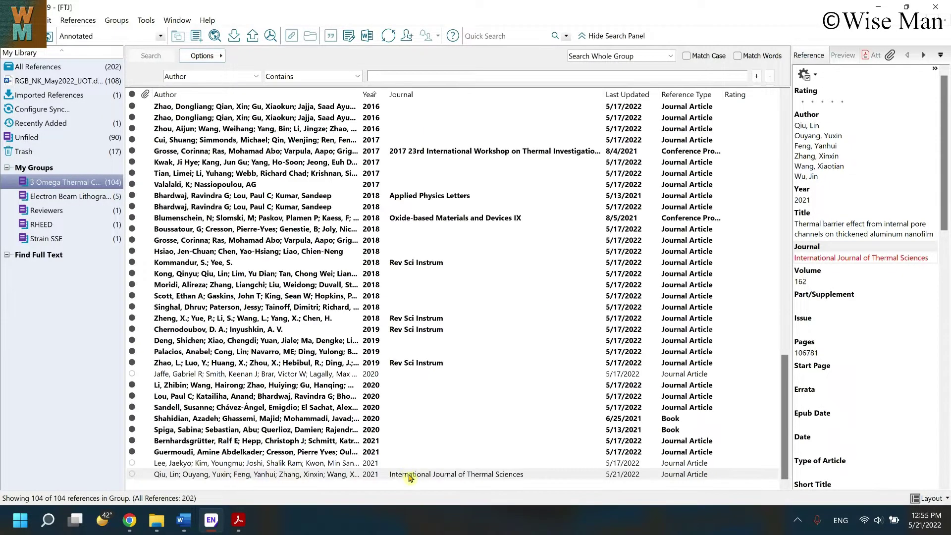
pyautogui.click(409, 475)
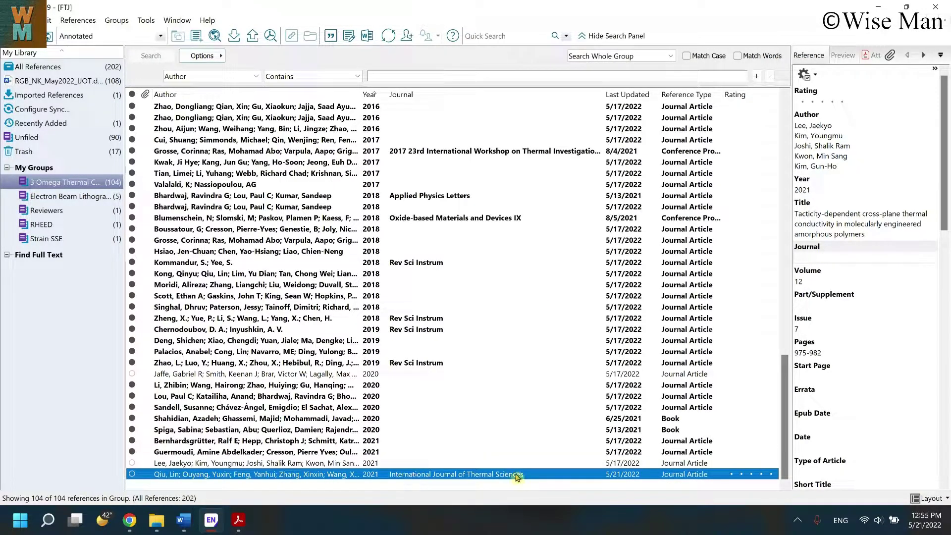
# Update citations and bibliography in Word, then highlight the new journal name in entry 8
pyautogui.moveTo(183, 527)
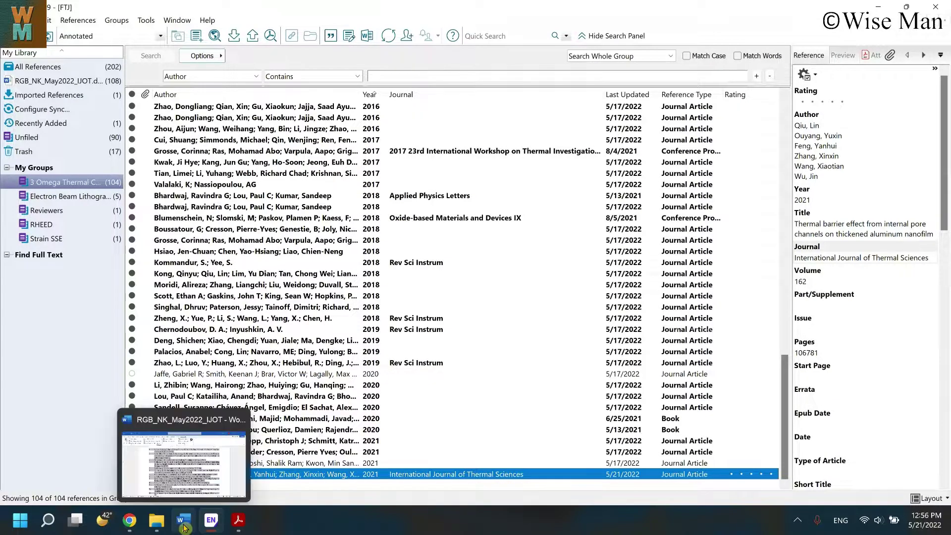
pyautogui.click(229, 503)
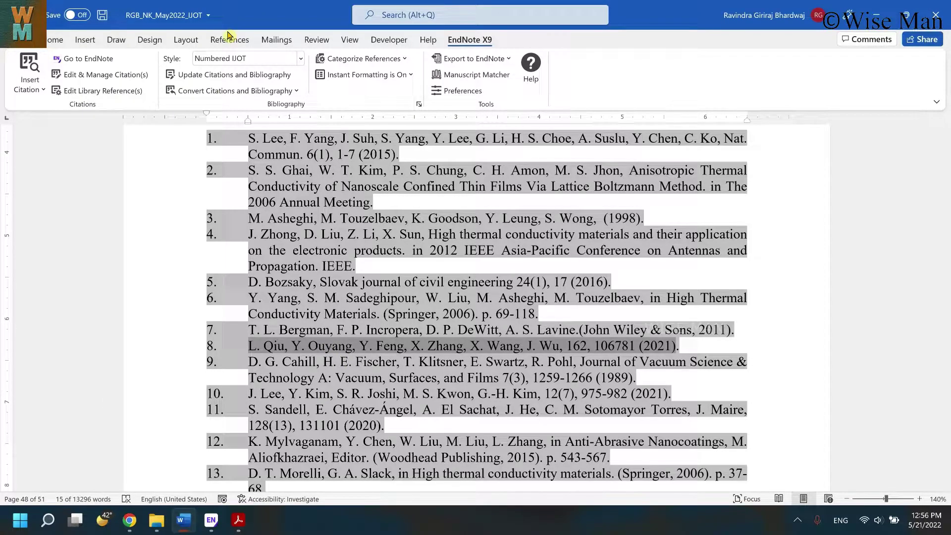
pyautogui.click(213, 75)
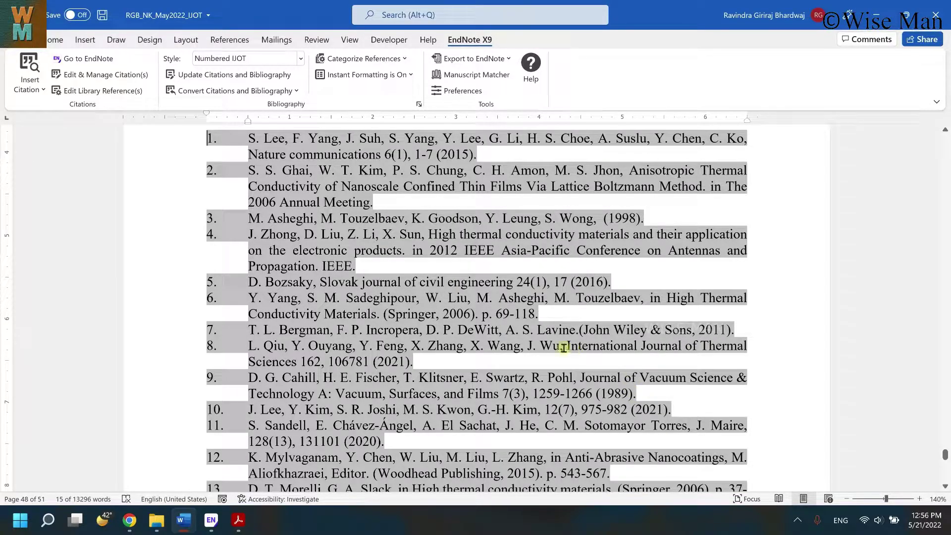
pyautogui.moveTo(566, 346); pyautogui.dragTo(296, 362)
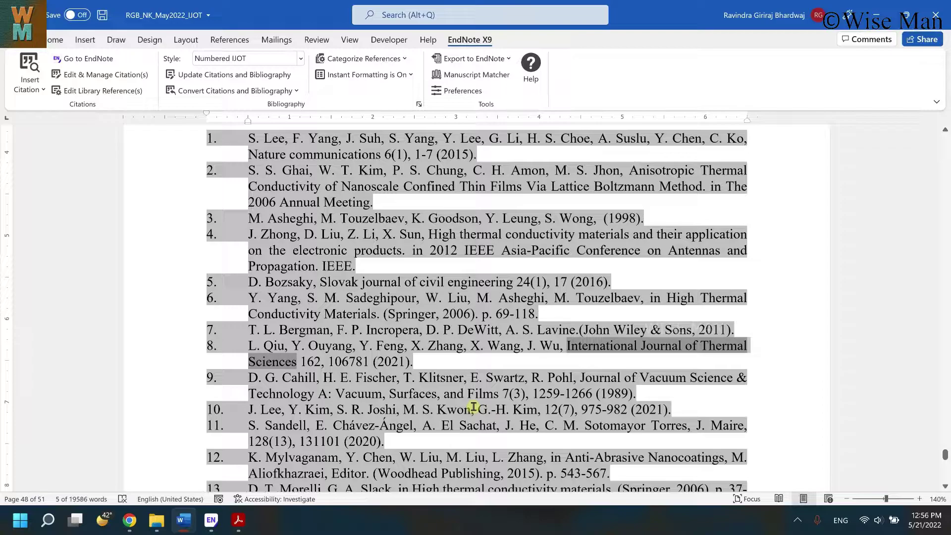
pyautogui.click(211, 520)
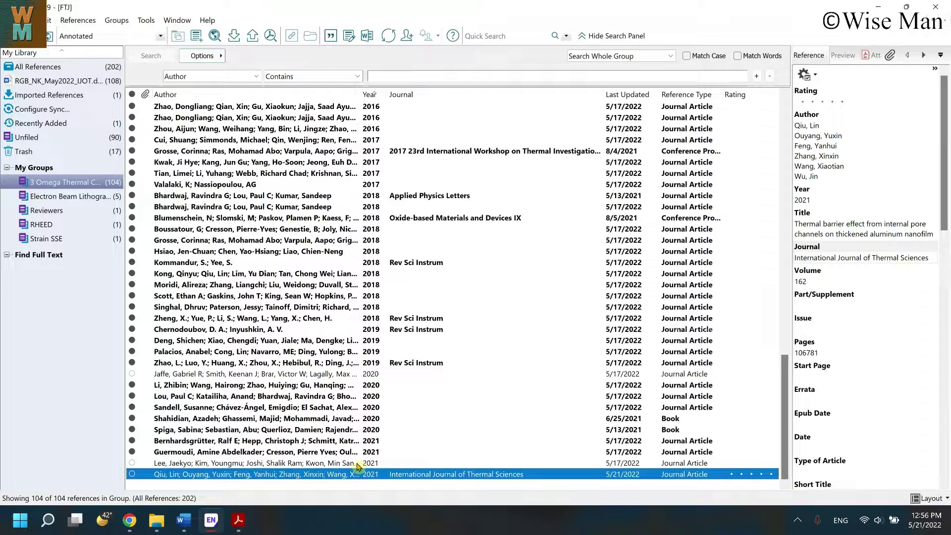
# Run Find Reference Updates on the 2021 Lee tacticity reference, then select its title
pyautogui.click(358, 463)
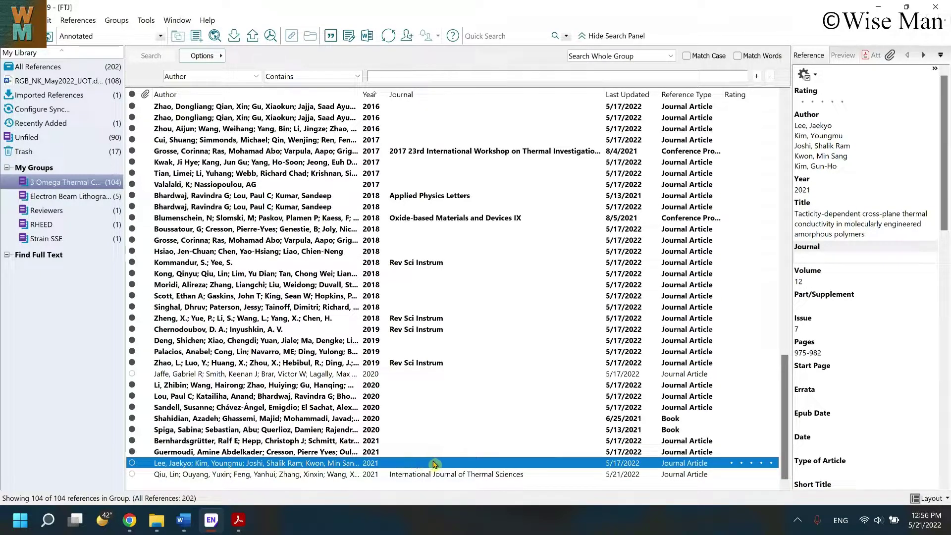
pyautogui.rightClick(365, 466)
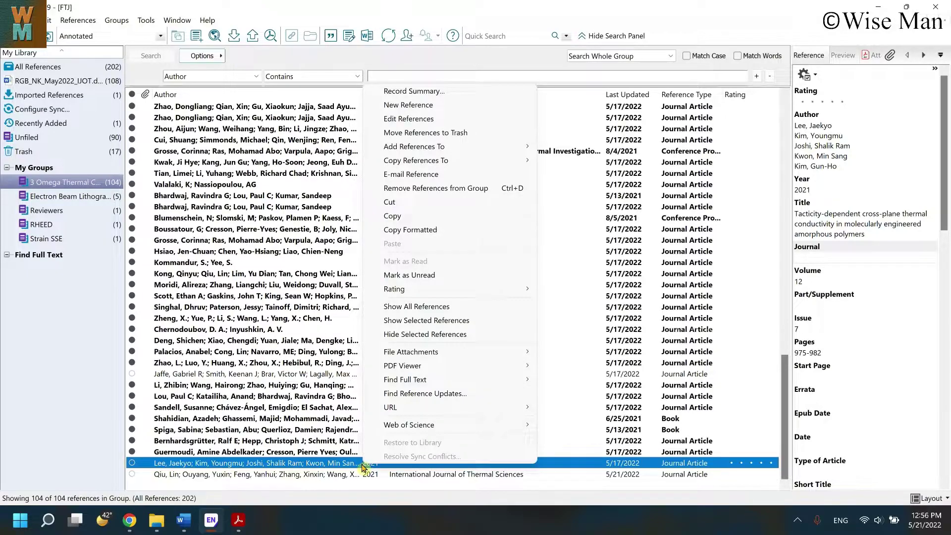
pyautogui.click(416, 398)
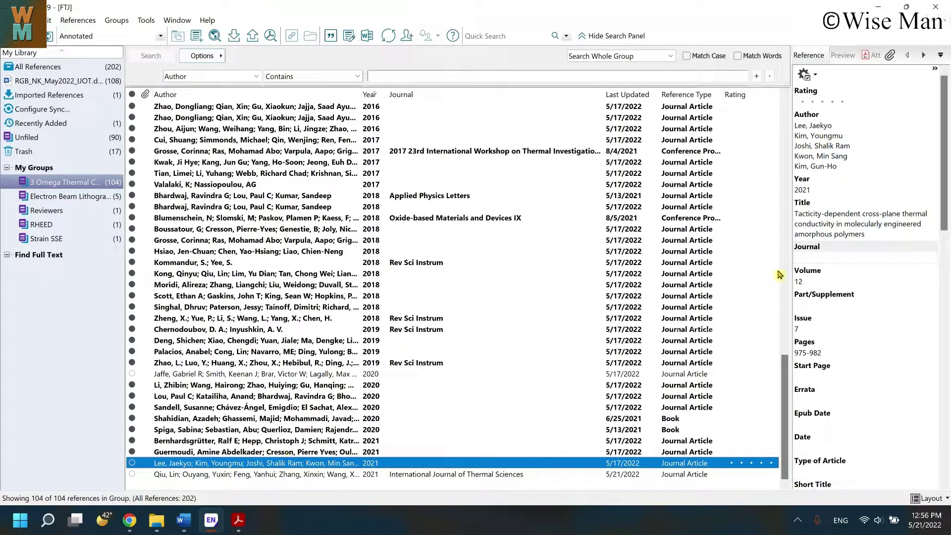
pyautogui.moveTo(869, 231); pyautogui.dragTo(794, 212)
# Search Google Scholar for the tacticity article title and download its EndNote citation
pyautogui.click(135, 530)
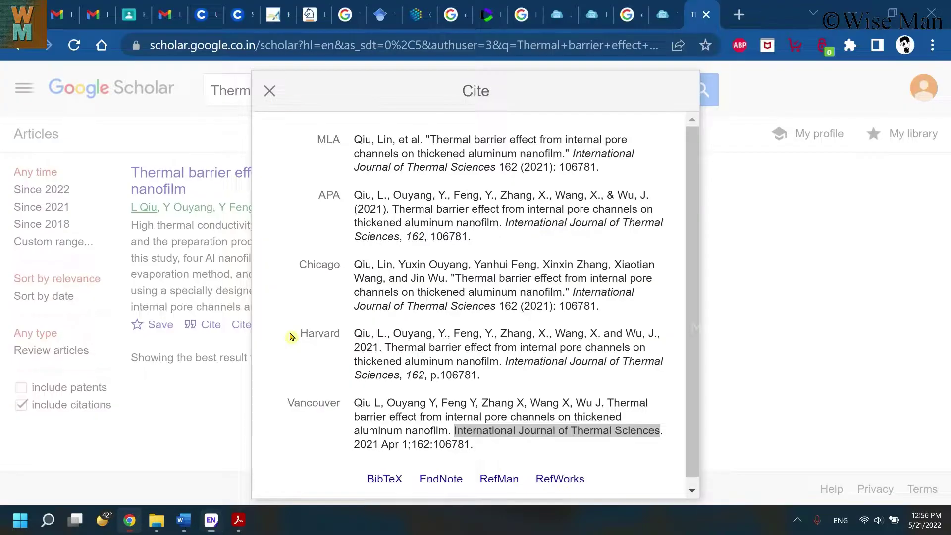
pyautogui.click(270, 97)
pyautogui.click(147, 103)
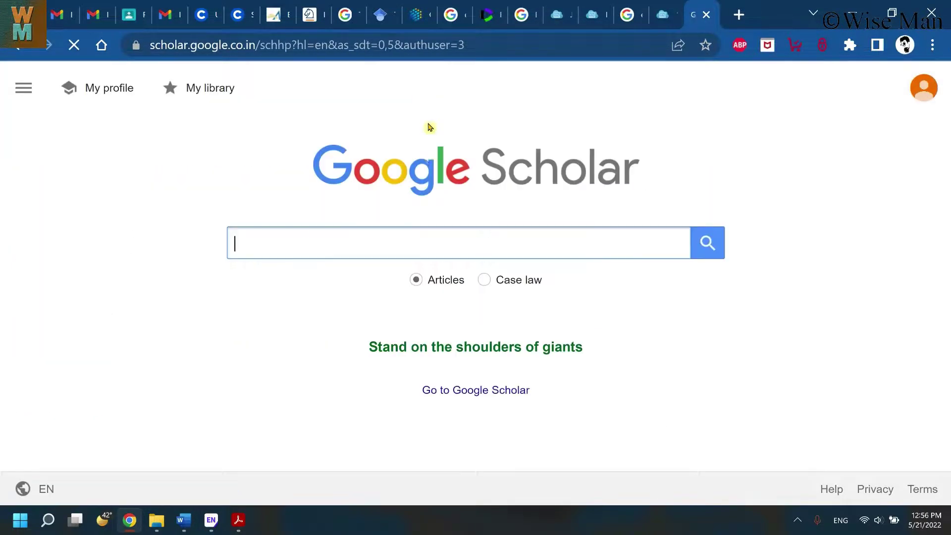
pyautogui.hotkey('ctrl', 'v')
pyautogui.click(705, 239)
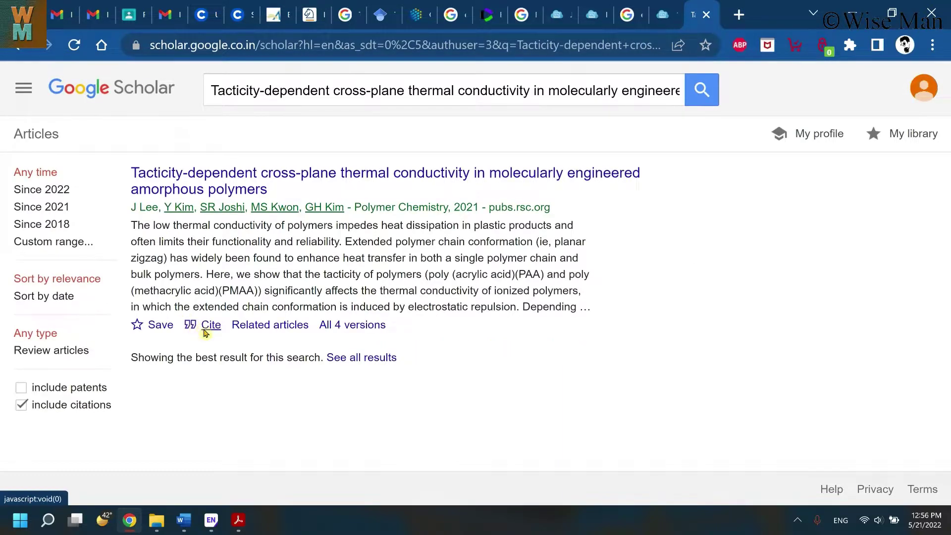
pyautogui.click(204, 332)
pyautogui.click(452, 480)
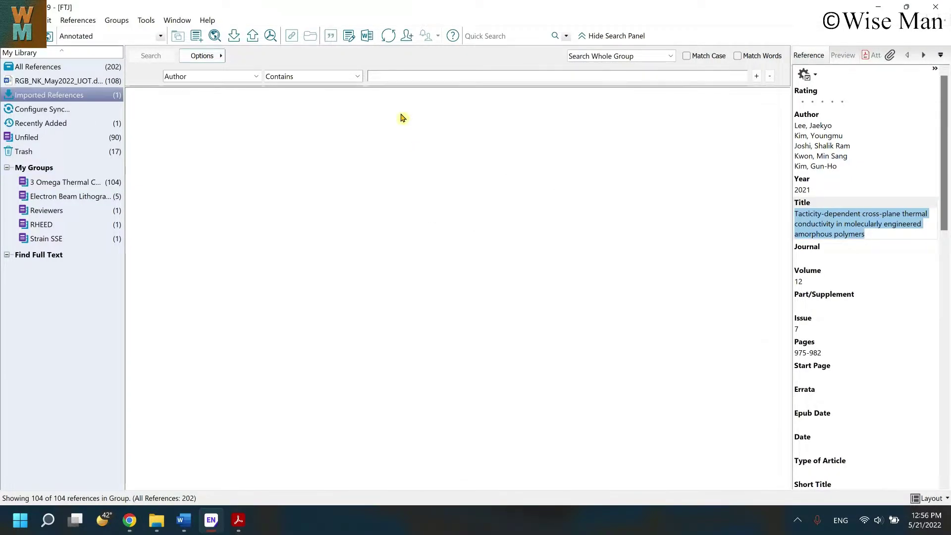
# Check the imported Lee record, then reselect the Qiu 2021 reference in the 3 Omega Thermal group
pyautogui.click(422, 109)
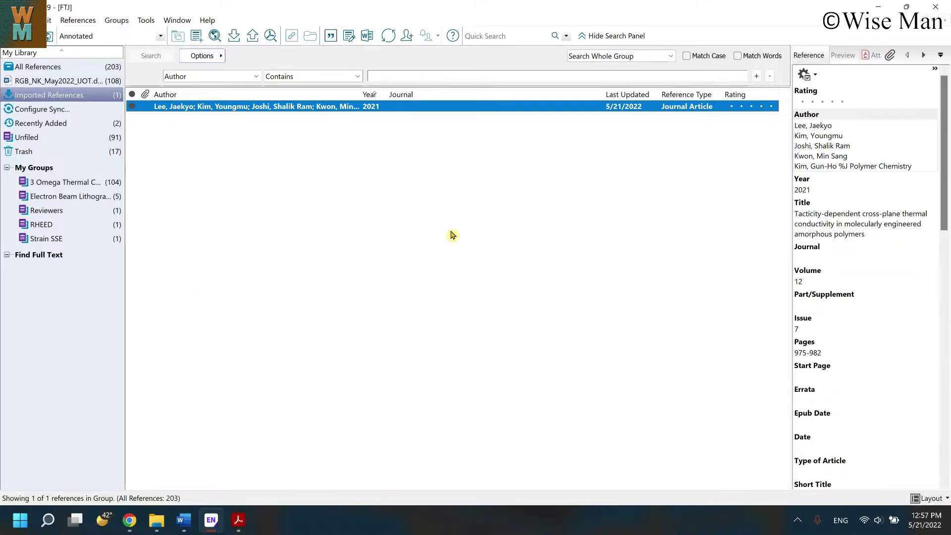
pyautogui.click(78, 186)
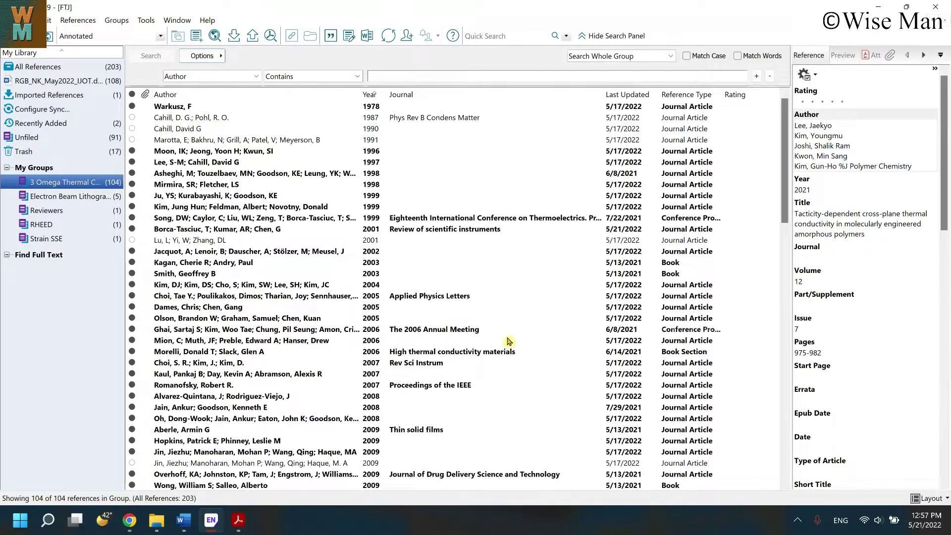
pyautogui.scroll(-13, 502, 342)
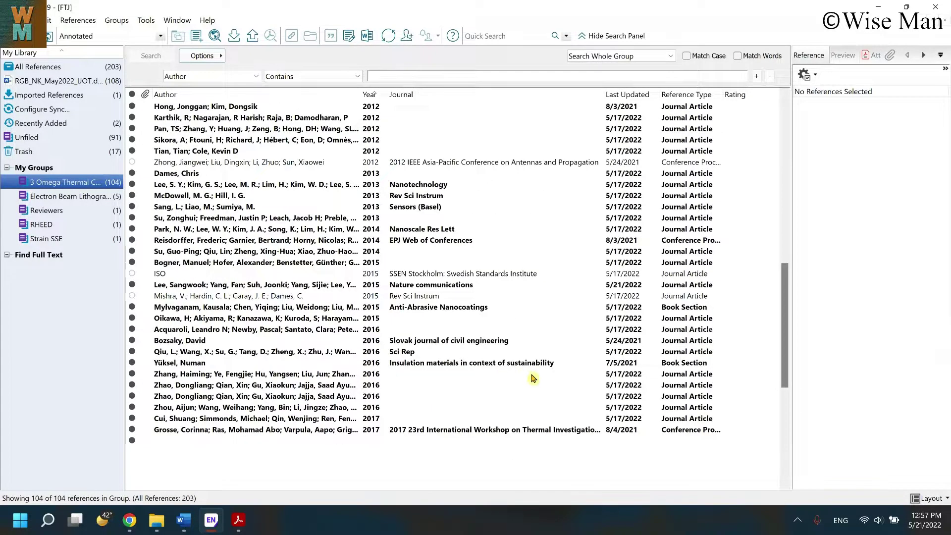
pyautogui.scroll(-10, 532, 377)
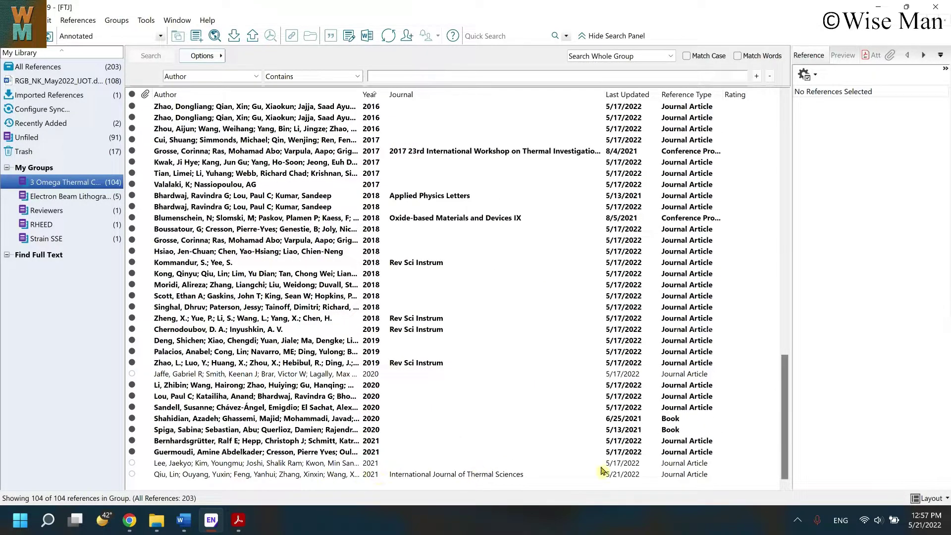
pyautogui.click(420, 474)
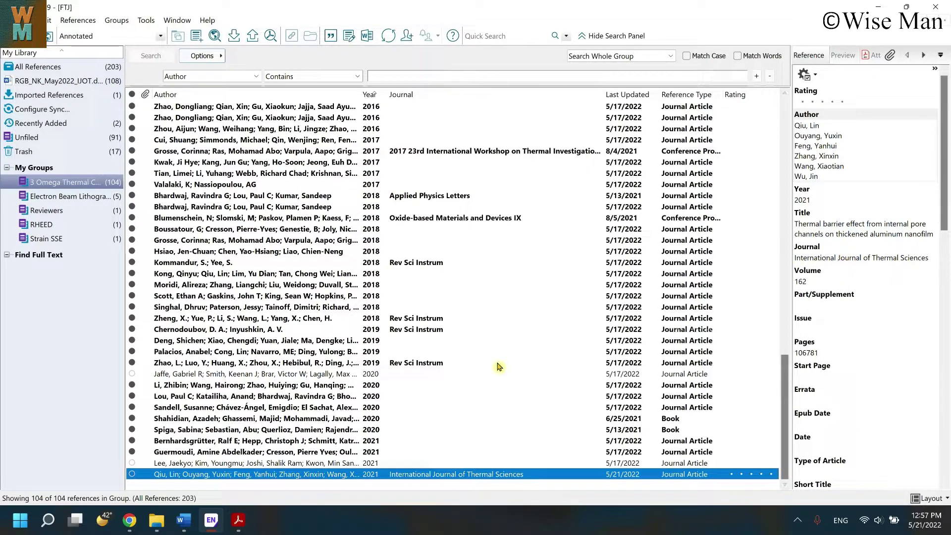
# Back in Word, highlight entry 8's journal name to verify it
pyautogui.hotkey('alt', 'Tab')
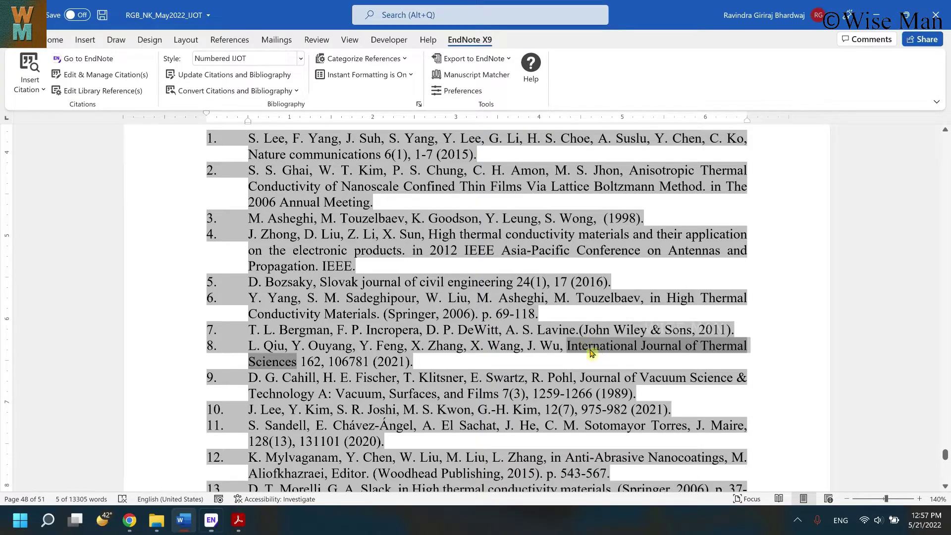
pyautogui.moveTo(402, 360); pyautogui.dragTo(307, 362)
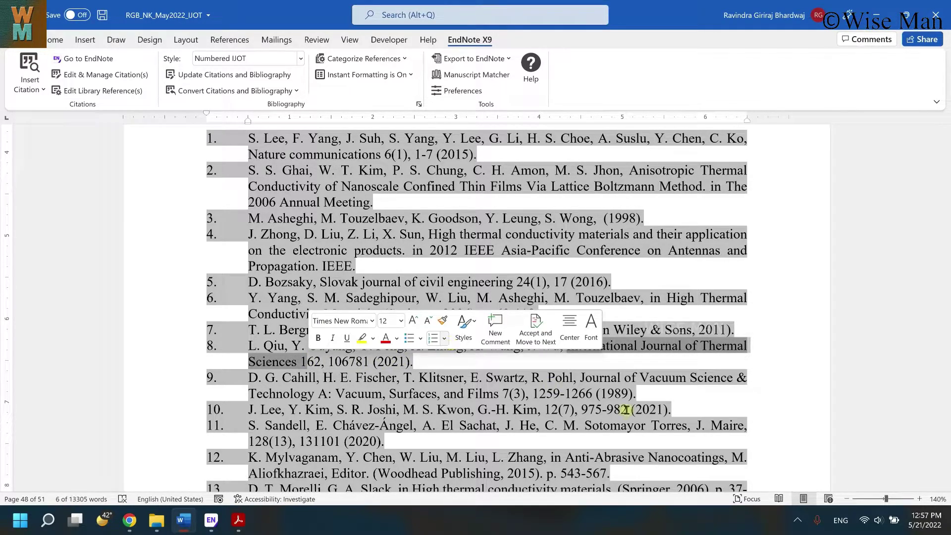